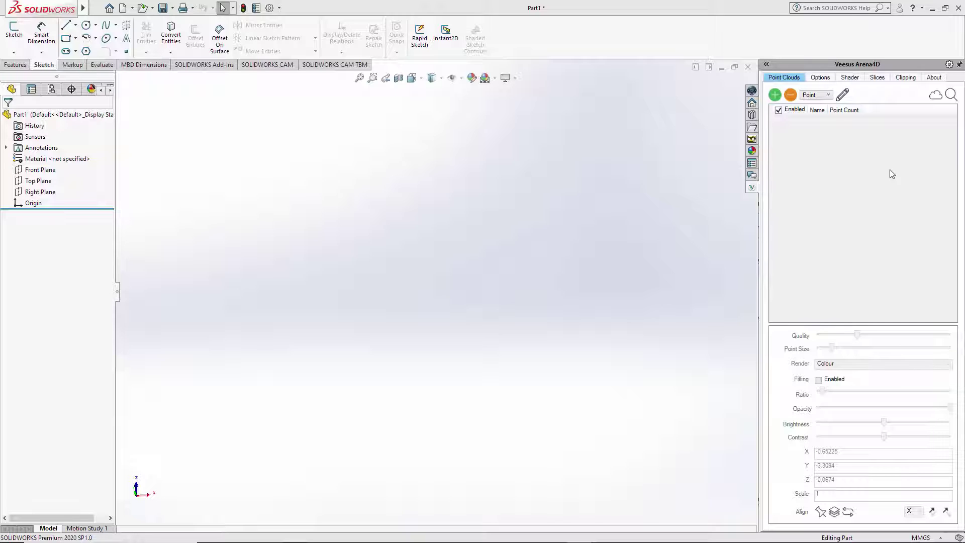
Step: Use the Arena4D Point Clouds Add (+) button to start adding a point cloud file
{"action": "left_click", "coordinate": [775, 96]}
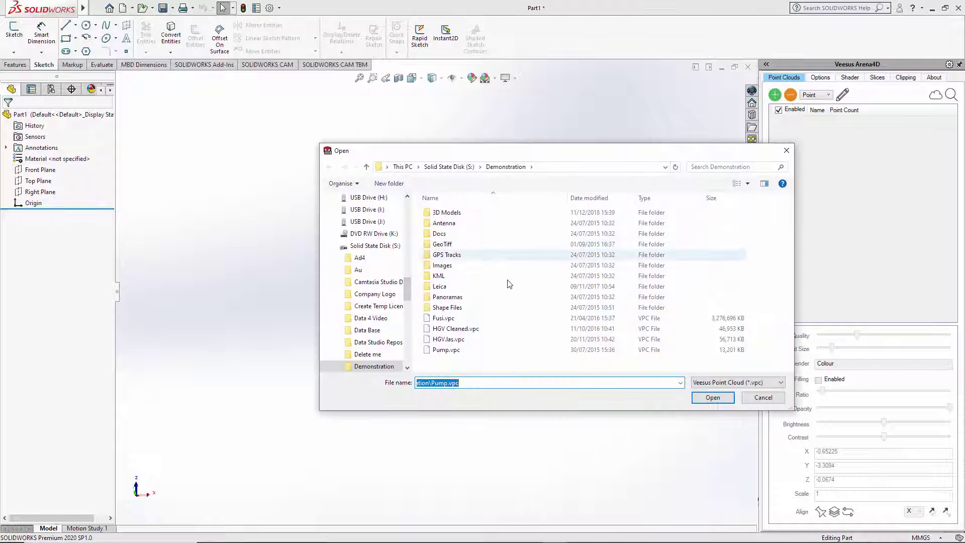
Step: Load Pump.vpc so the 1,213,990-point Pump cloud is listed, then select it
{"action": "left_click", "coordinate": [455, 351]}
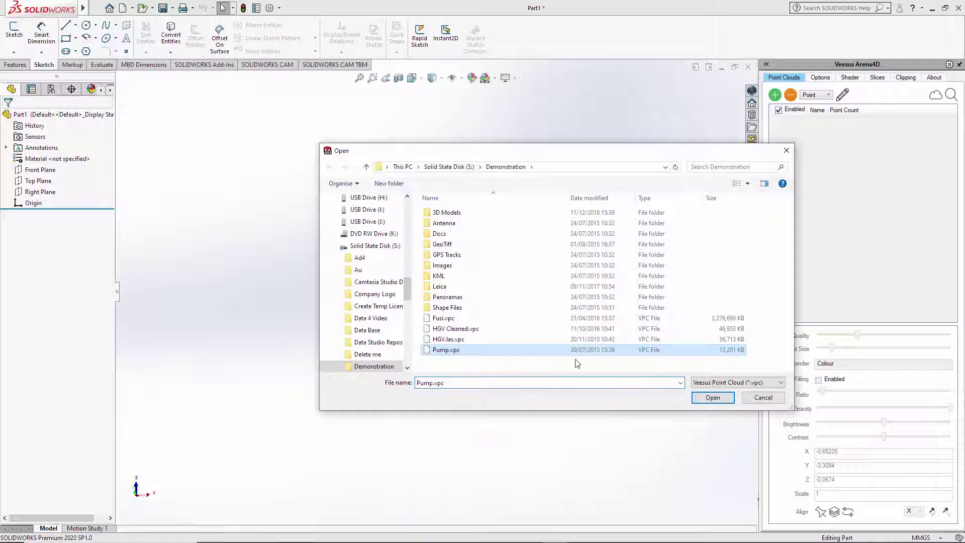
{"action": "left_click", "coordinate": [713, 398]}
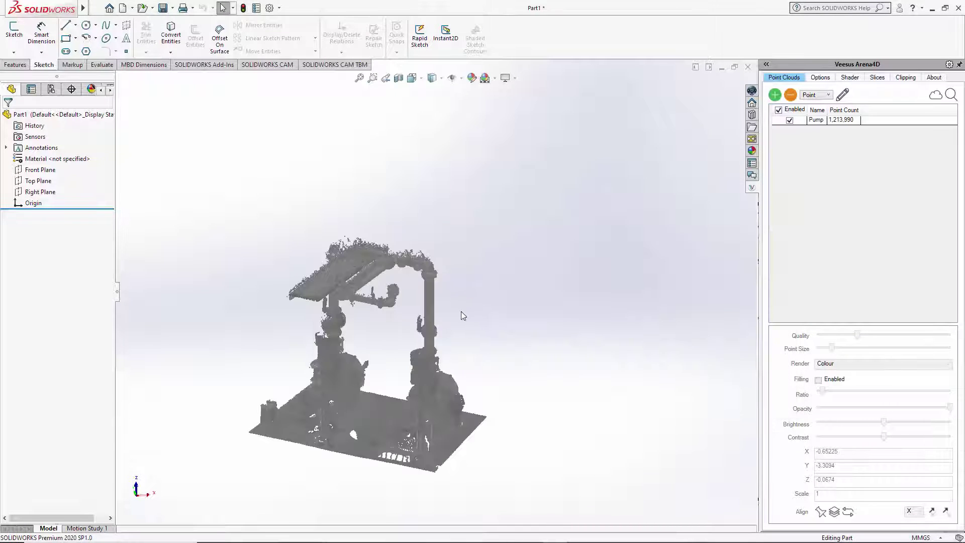
{"action": "right_click_drag", "start_coordinate": [490, 321], "coordinate": [563, 303]}
{"action": "middle_click_drag", "start_coordinate": [571, 315], "coordinate": [567, 357]}
{"action": "left_click", "coordinate": [818, 121]}
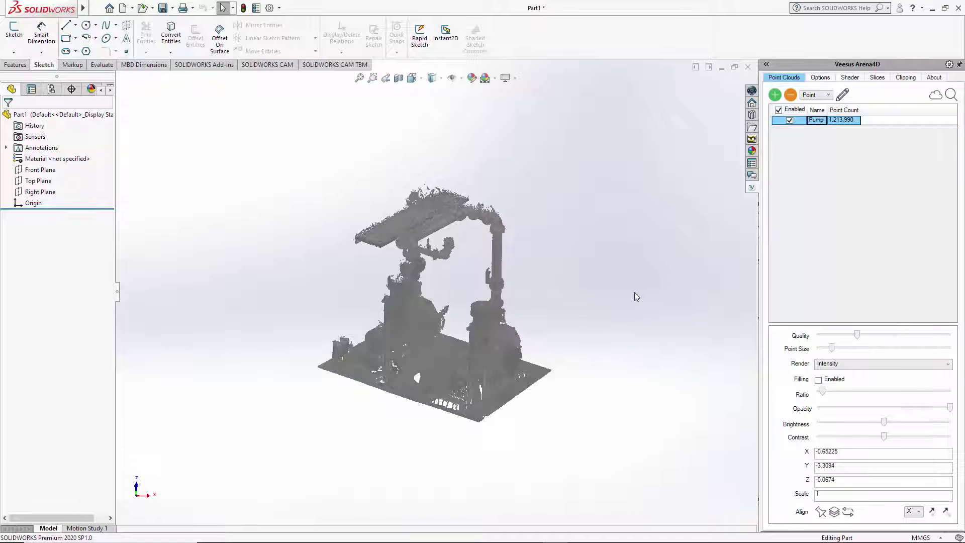
{"action": "key", "text": "ctrl+3"}
{"action": "middle_click_drag", "start_coordinate": [640, 311], "coordinate": [199, 417], "text": "ctrl"}
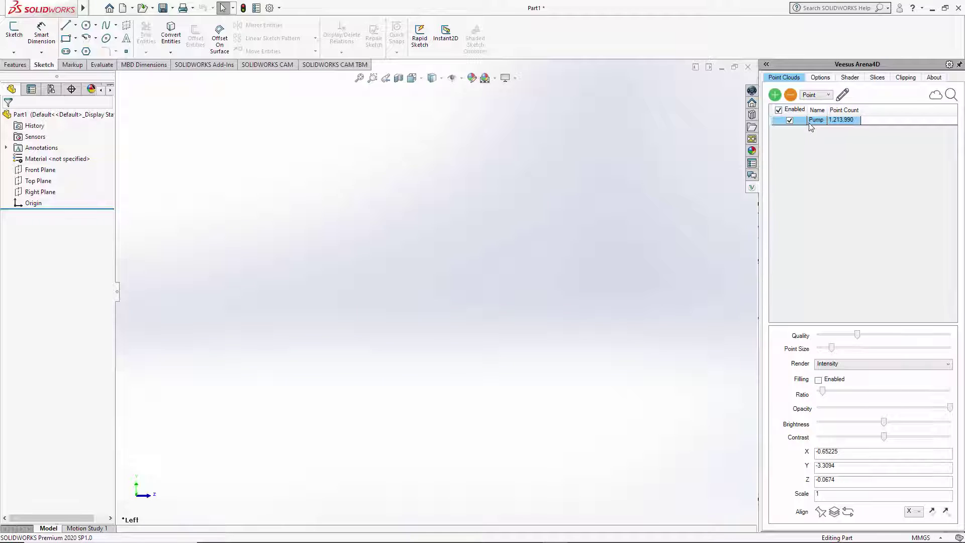
Step: Zoom to fit the Pump cloud, tilt it into 3D, and enlarge the point size to about 6
{"action": "left_click", "coordinate": [950, 101]}
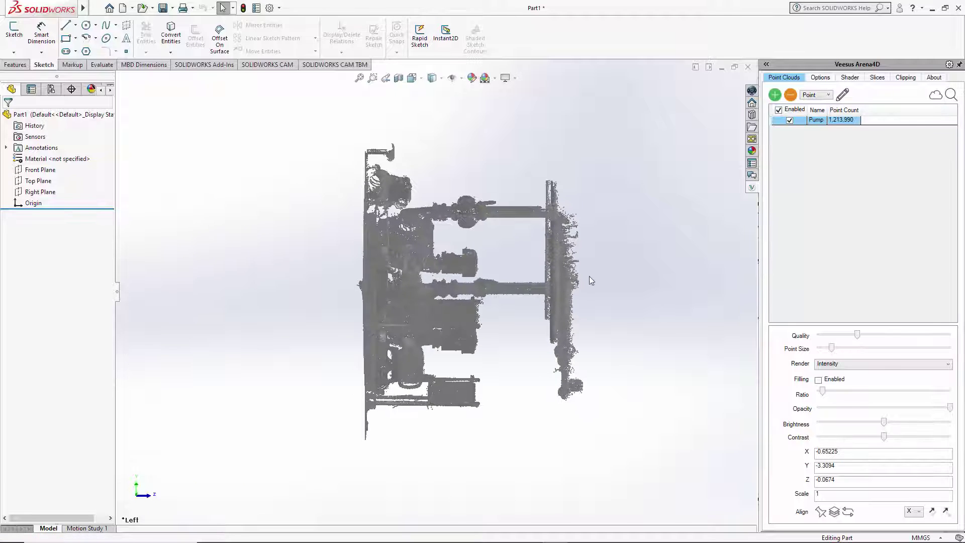
{"action": "right_click_drag", "start_coordinate": [632, 286], "coordinate": [632, 327]}
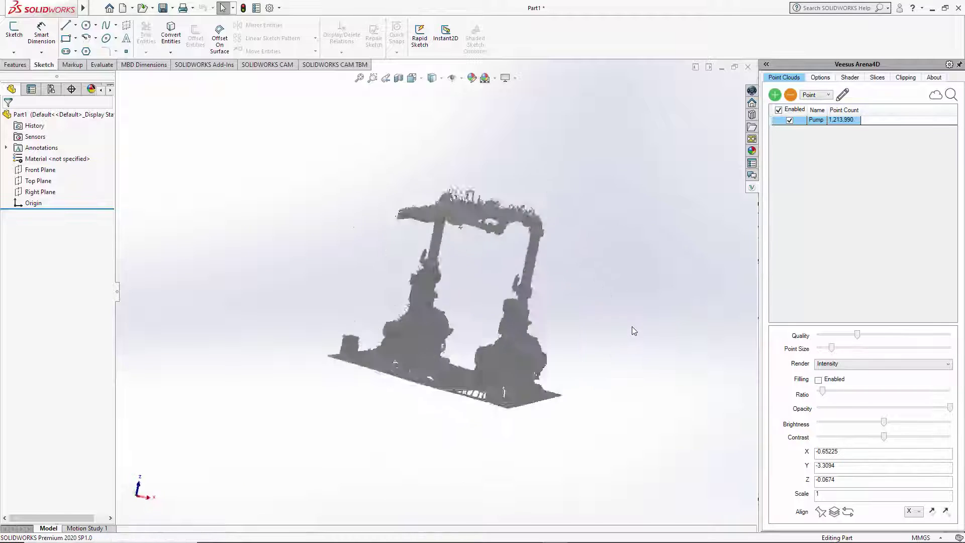
{"action": "middle_click_drag", "start_coordinate": [477, 351], "coordinate": [567, 386]}
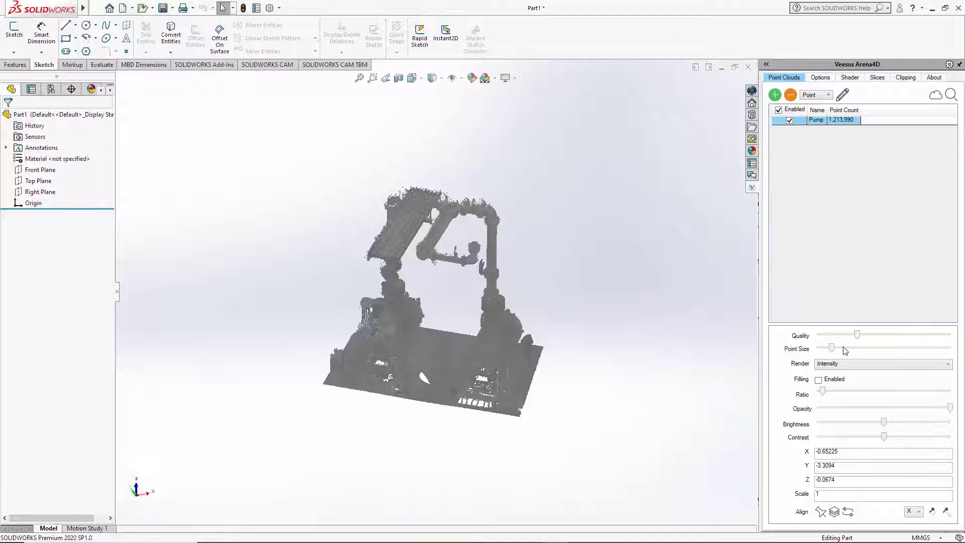
{"action": "left_click_drag", "start_coordinate": [858, 335], "coordinate": [859, 355]}
{"action": "mouse_move", "coordinate": [834, 346]}
{"action": "left_mouse_down"}
{"action": "mouse_move", "coordinate": [896, 349]}
{"action": "mouse_move", "coordinate": [845, 354]}
{"action": "left_mouse_up"}
Step: Set the Pump cloud's render mode to Colour after trying Ramp, and raise quality near maximum
{"action": "left_click", "coordinate": [870, 367]}
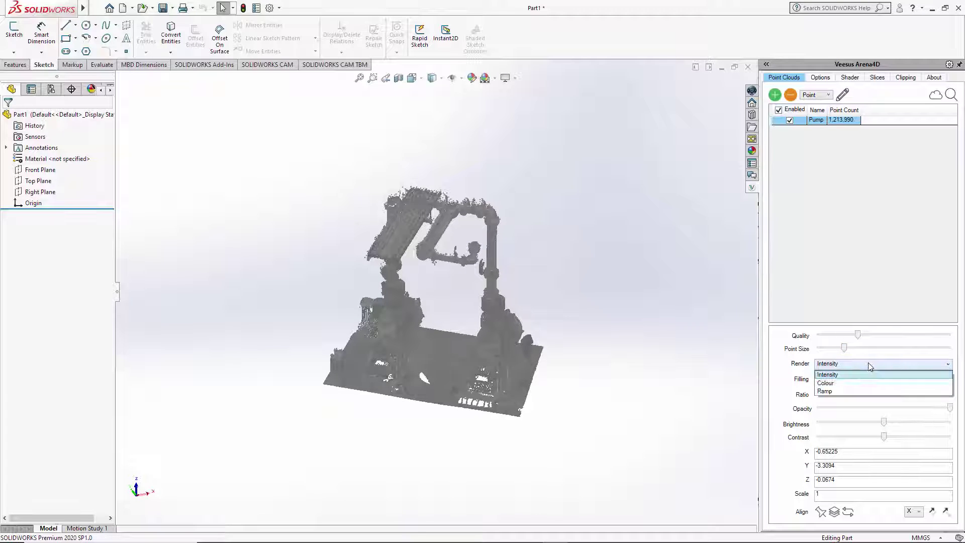
{"action": "left_click", "coordinate": [860, 392]}
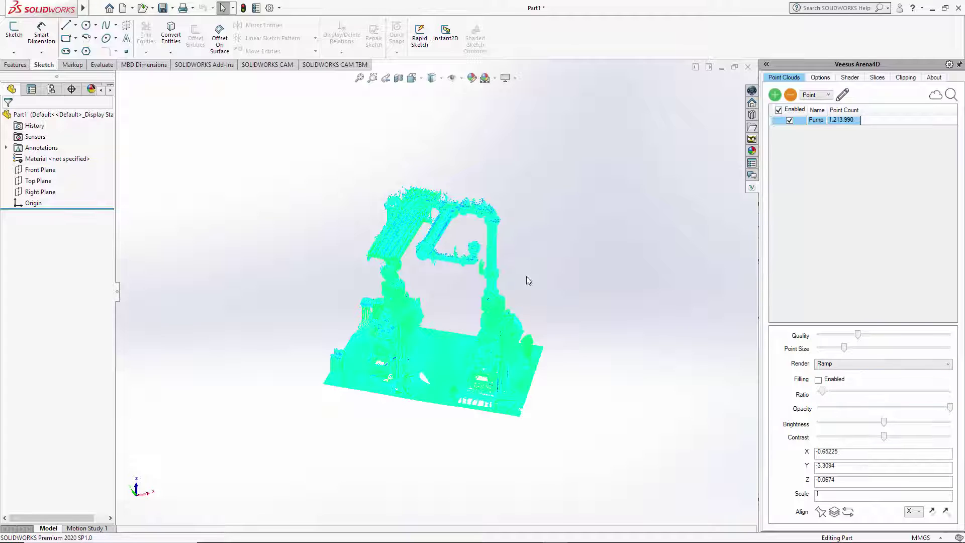
{"action": "left_click", "coordinate": [837, 365]}
{"action": "left_click", "coordinate": [839, 382]}
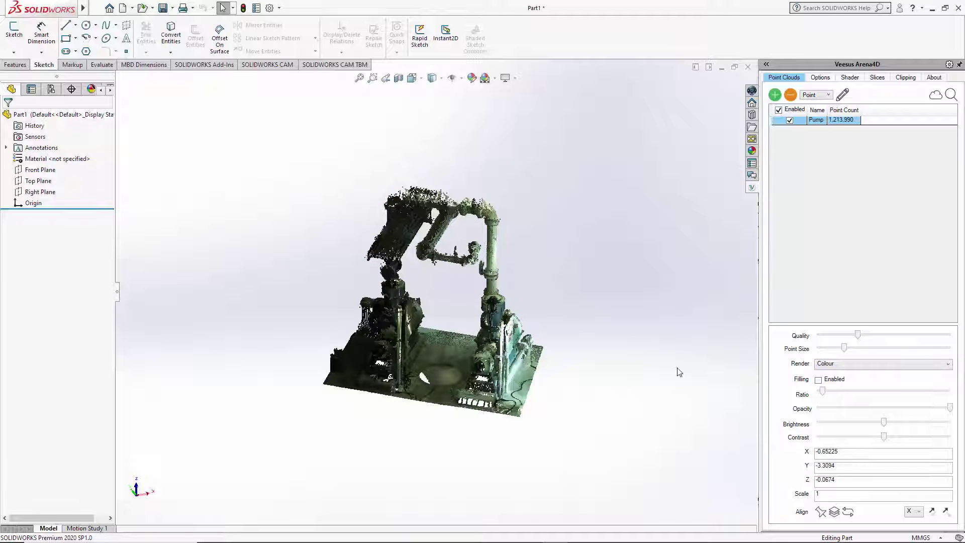
{"action": "left_click_drag", "start_coordinate": [857, 334], "coordinate": [904, 335]}
Step: Enable filling on the Pump cloud, comparing it off and on, with the ratio left at lowest
{"action": "scroll", "coordinate": [459, 327], "scroll_direction": "up", "scroll_amount": 4}
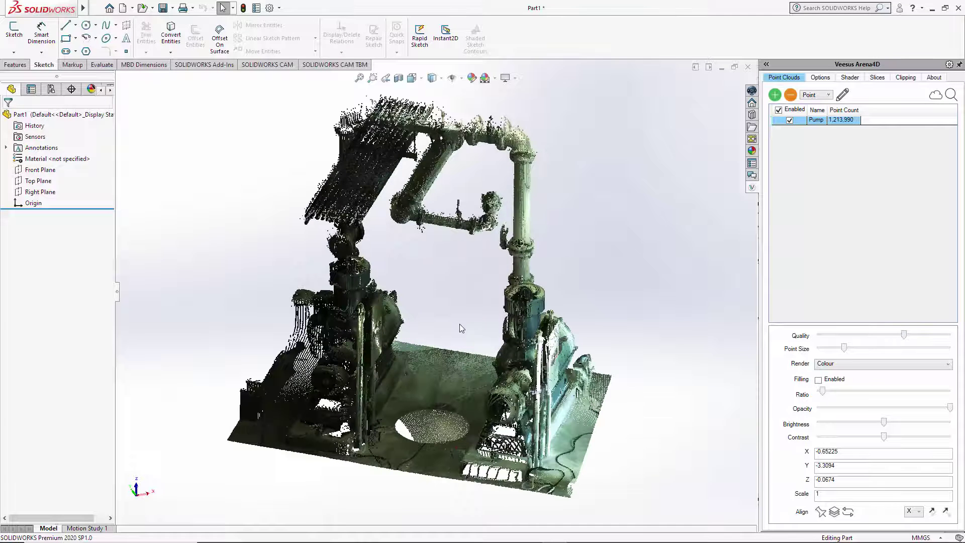
{"action": "left_click", "coordinate": [818, 380]}
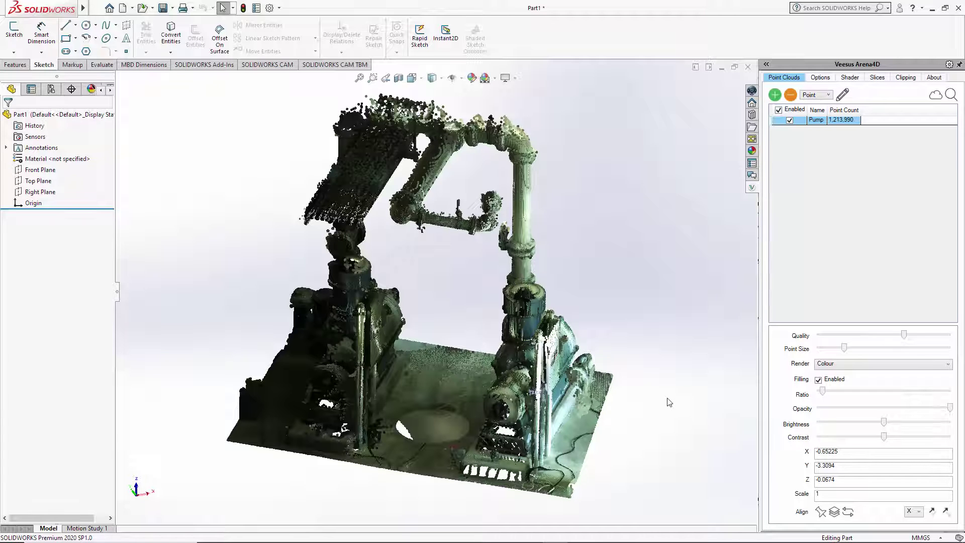
{"action": "middle_click_drag", "start_coordinate": [668, 401], "coordinate": [480, 362]}
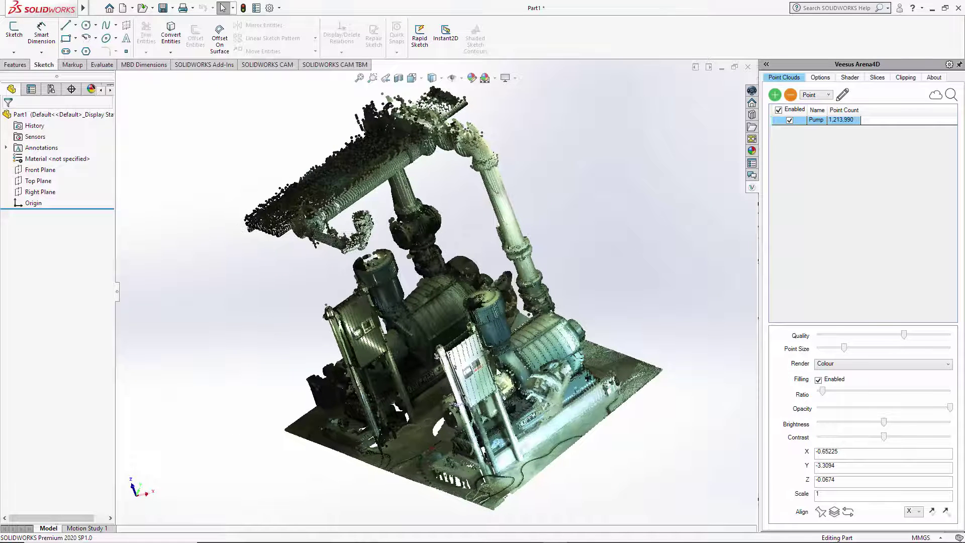
{"action": "left_click", "coordinate": [819, 380]}
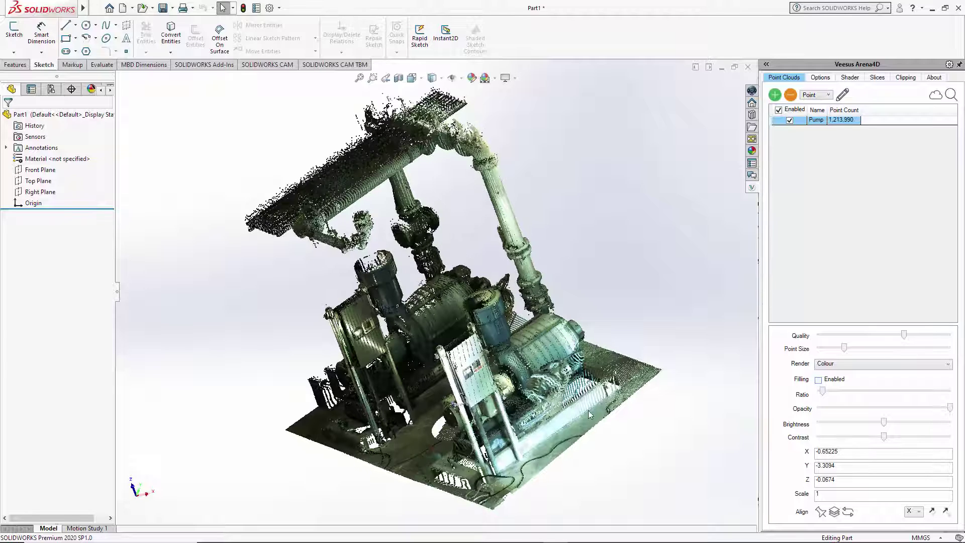
{"action": "left_click", "coordinate": [819, 381]}
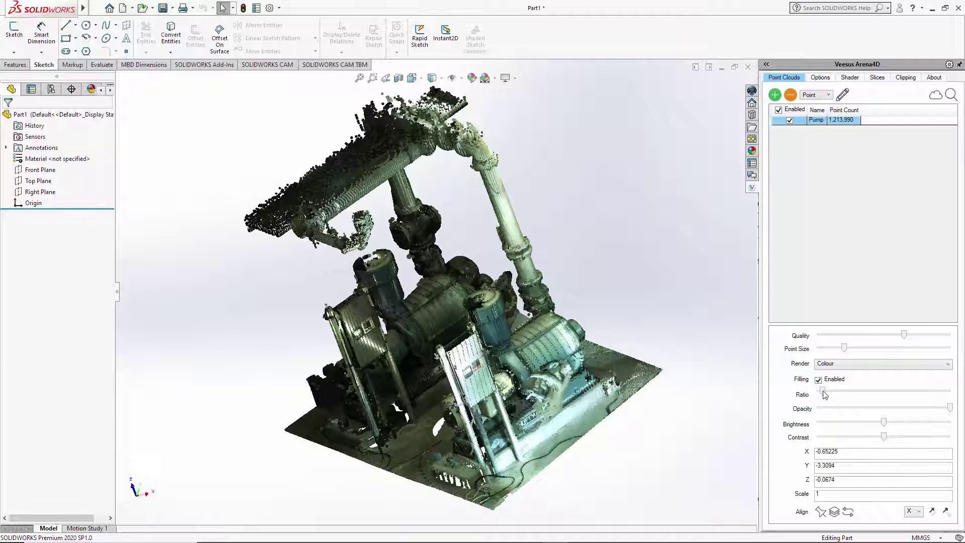
{"action": "mouse_move", "coordinate": [825, 395]}
{"action": "left_mouse_down"}
{"action": "mouse_move", "coordinate": [844, 396]}
{"action": "mouse_move", "coordinate": [822, 395]}
{"action": "left_mouse_up"}
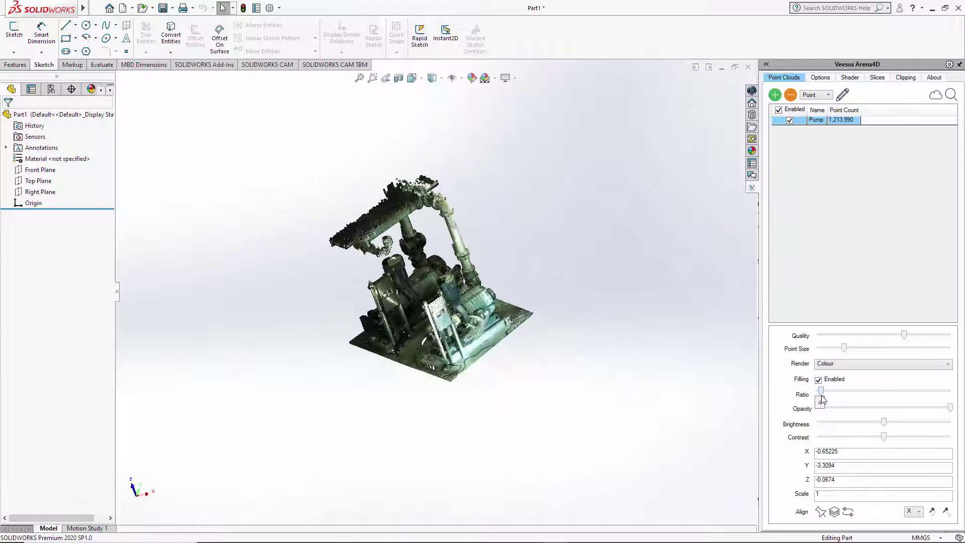
{"action": "scroll", "coordinate": [522, 340], "scroll_direction": "down", "scroll_amount": 5}
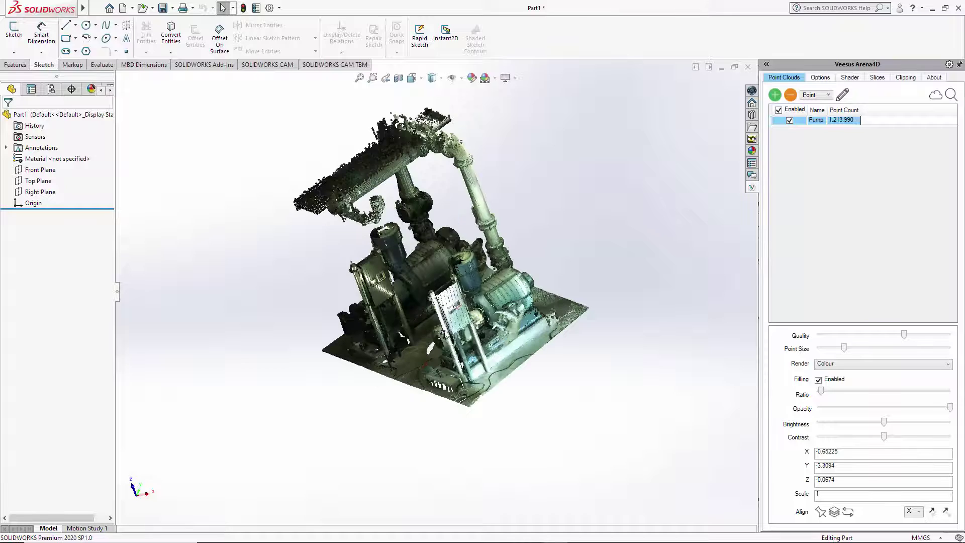
{"action": "scroll", "coordinate": [520, 336], "scroll_direction": "up", "scroll_amount": 5}
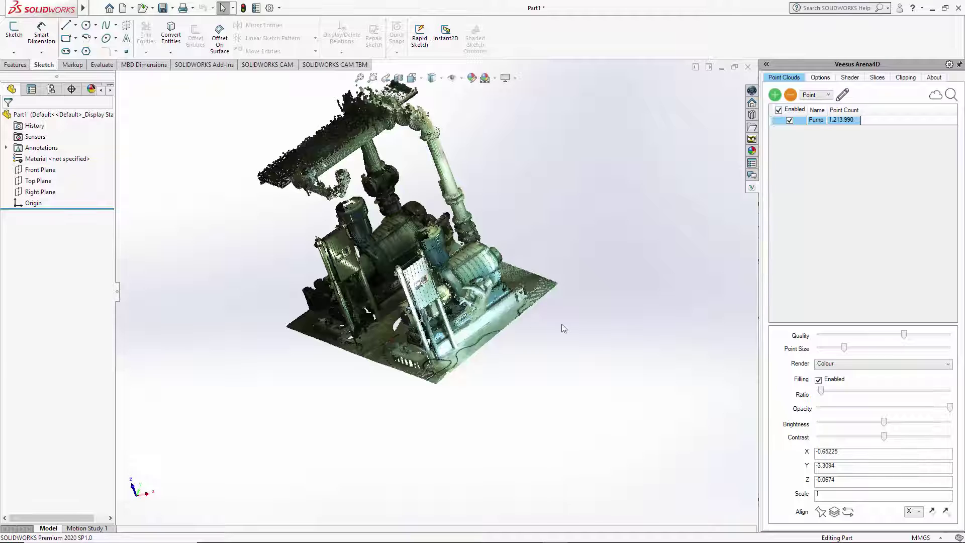
Step: Max out rendering quality, try near-transparent opacity, then restore the Pump cloud to full opacity
{"action": "middle_click_drag", "start_coordinate": [588, 319], "coordinate": [595, 381], "text": "ctrl"}
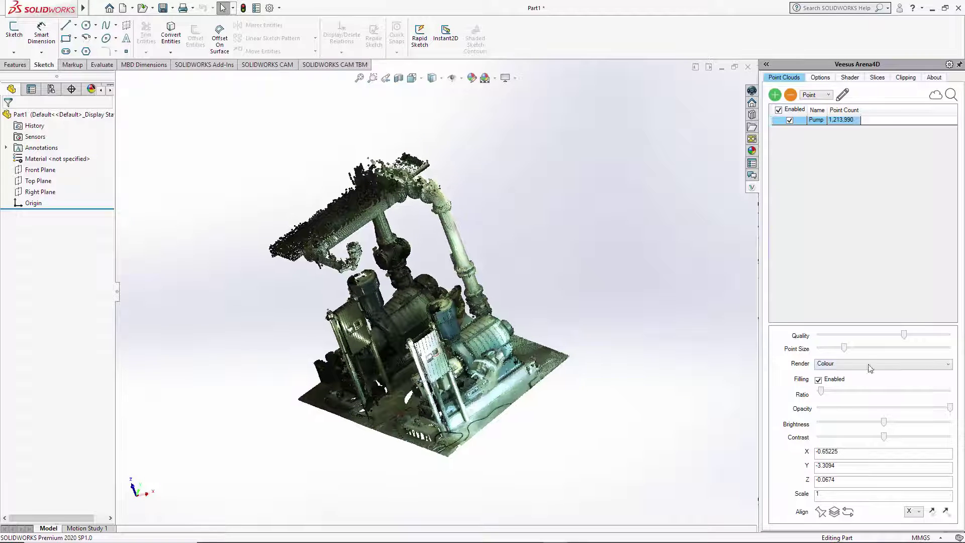
{"action": "left_click_drag", "start_coordinate": [905, 336], "coordinate": [950, 336]}
{"action": "left_click_drag", "start_coordinate": [951, 410], "coordinate": [816, 418]}
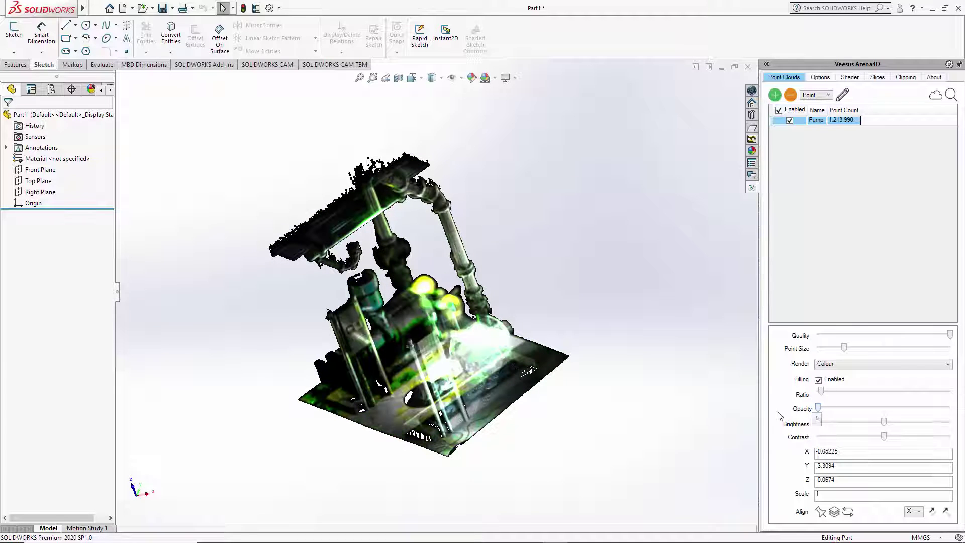
{"action": "scroll", "coordinate": [441, 385], "scroll_direction": "down", "scroll_amount": 5}
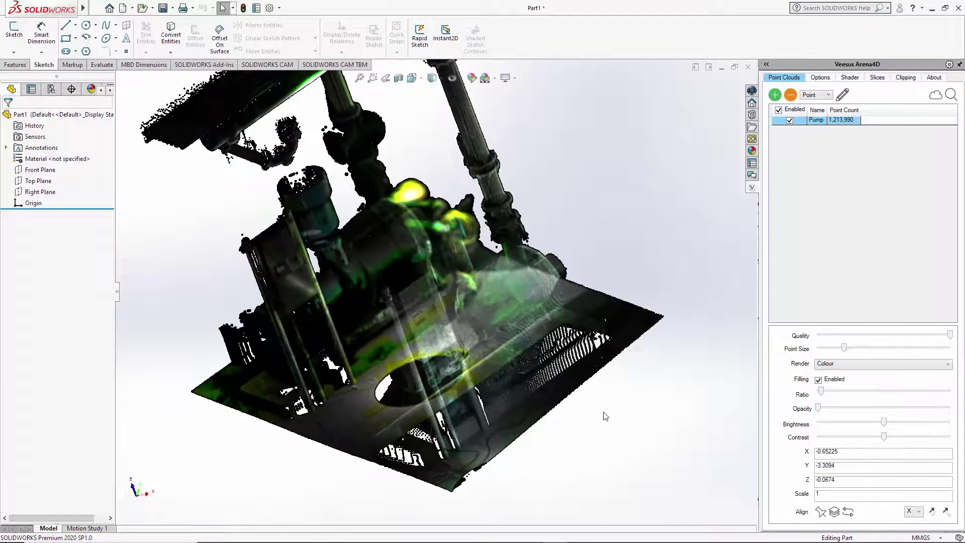
{"action": "mouse_move", "coordinate": [602, 416]}
{"action": "middle_mouse_down"}
{"action": "mouse_move", "coordinate": [638, 385]}
{"action": "mouse_move", "coordinate": [593, 409]}
{"action": "middle_mouse_up"}
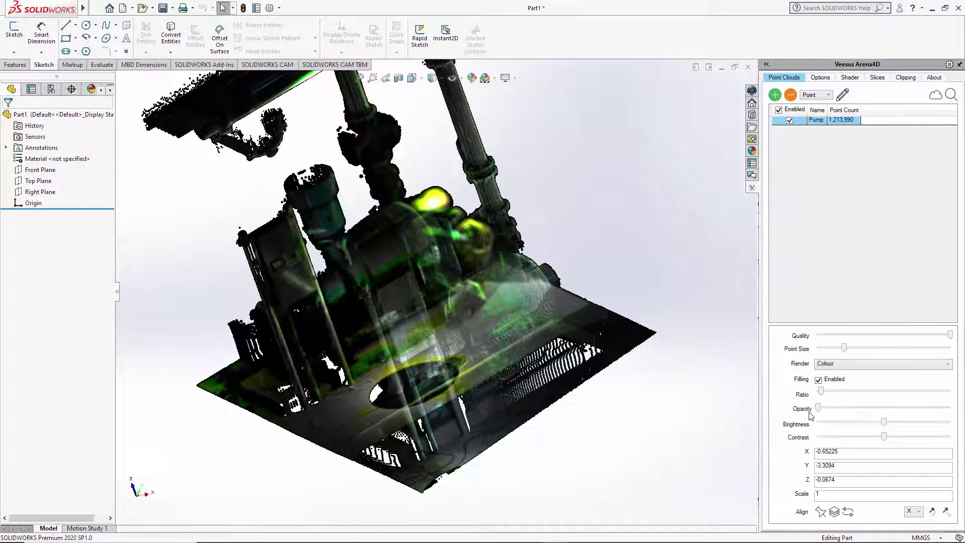
{"action": "left_click_drag", "start_coordinate": [820, 411], "coordinate": [958, 410]}
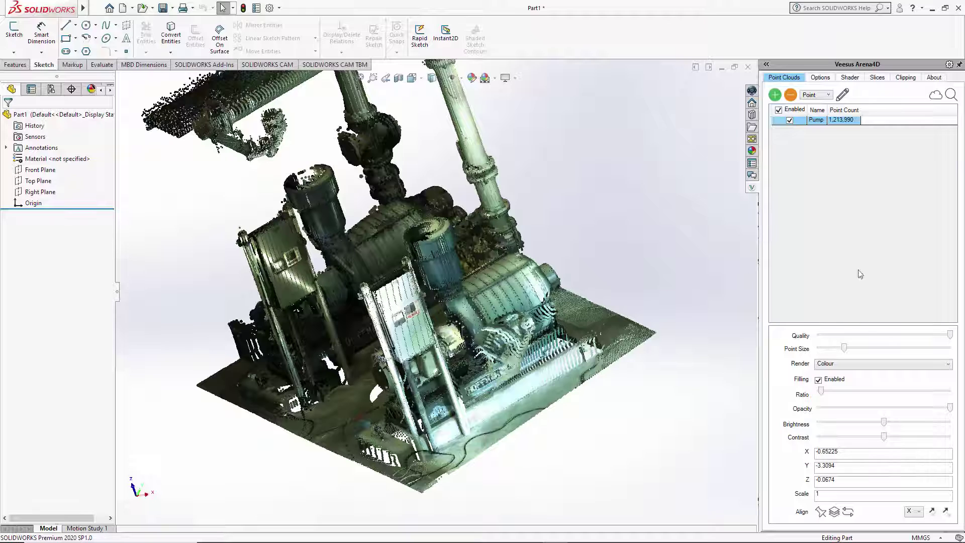
{"action": "scroll", "coordinate": [448, 289], "scroll_direction": "down", "scroll_amount": 2}
{"action": "scroll", "coordinate": [445, 288], "scroll_direction": "up", "scroll_amount": 5}
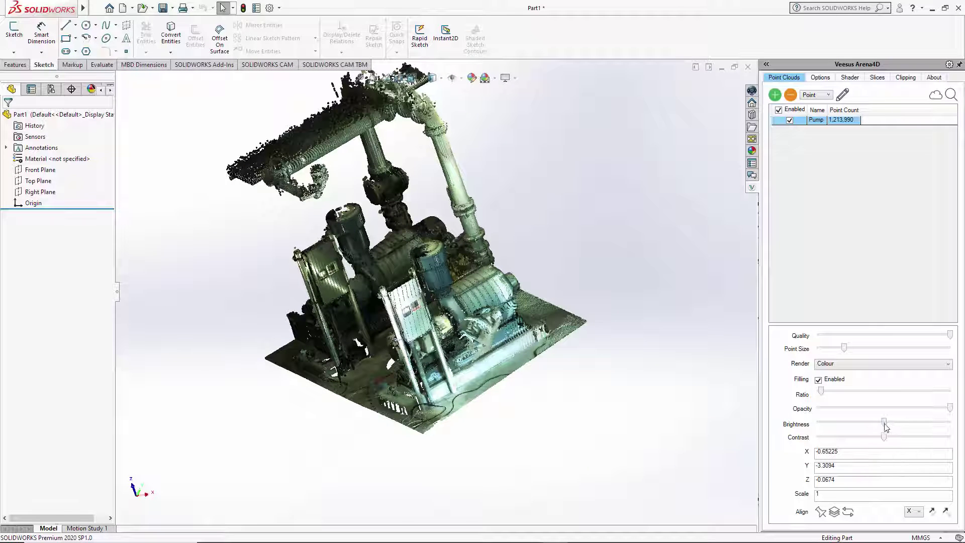
{"action": "mouse_move", "coordinate": [884, 423]}
{"action": "left_mouse_down"}
{"action": "mouse_move", "coordinate": [858, 427]}
{"action": "mouse_move", "coordinate": [892, 428]}
{"action": "mouse_move", "coordinate": [867, 429]}
{"action": "mouse_move", "coordinate": [884, 430]}
{"action": "left_mouse_up"}
{"action": "left_click", "coordinate": [818, 379]}
{"action": "left_click", "coordinate": [846, 455]}
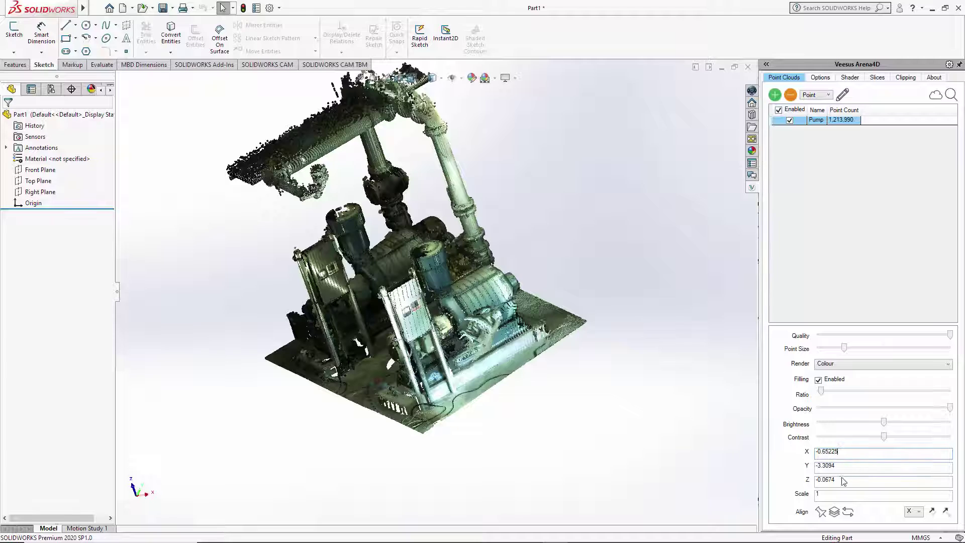